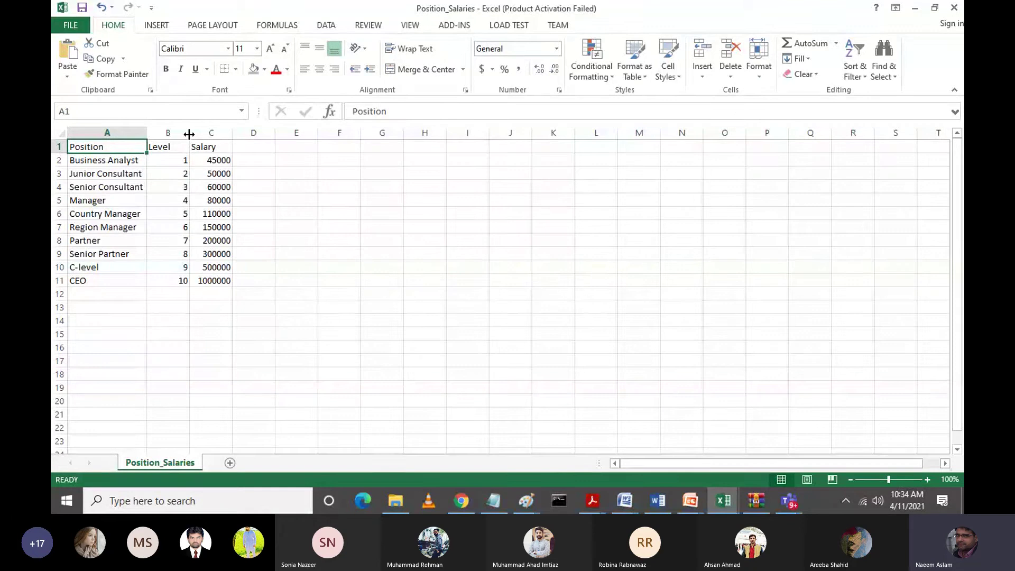
# Examine the Position and Level headers and compare the first job positions with their level numbers.
pyautogui.press('Right')
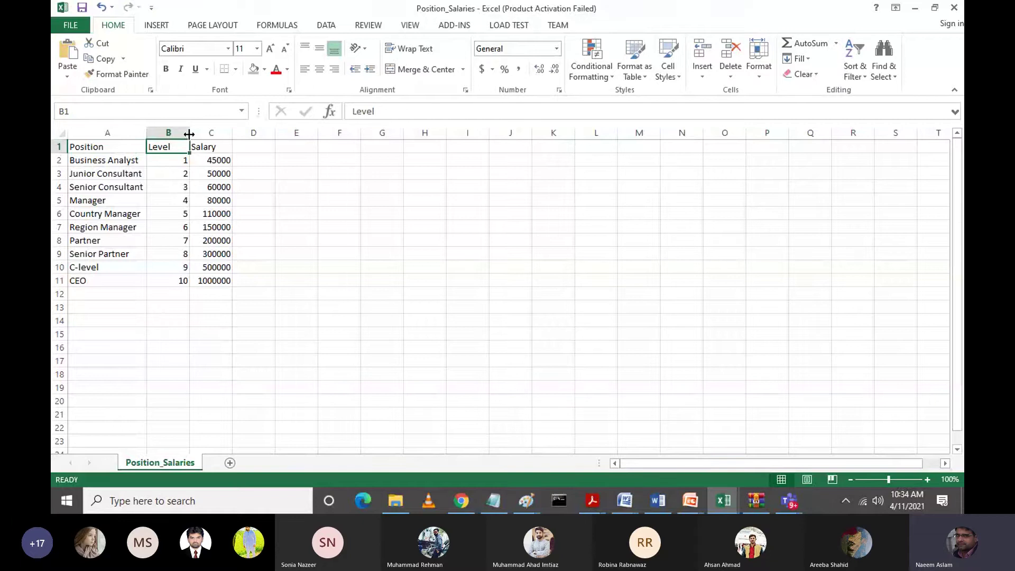
pyautogui.moveTo(106, 146); pyautogui.dragTo(164, 144)
pyautogui.click(165, 148)
pyautogui.press('Left')
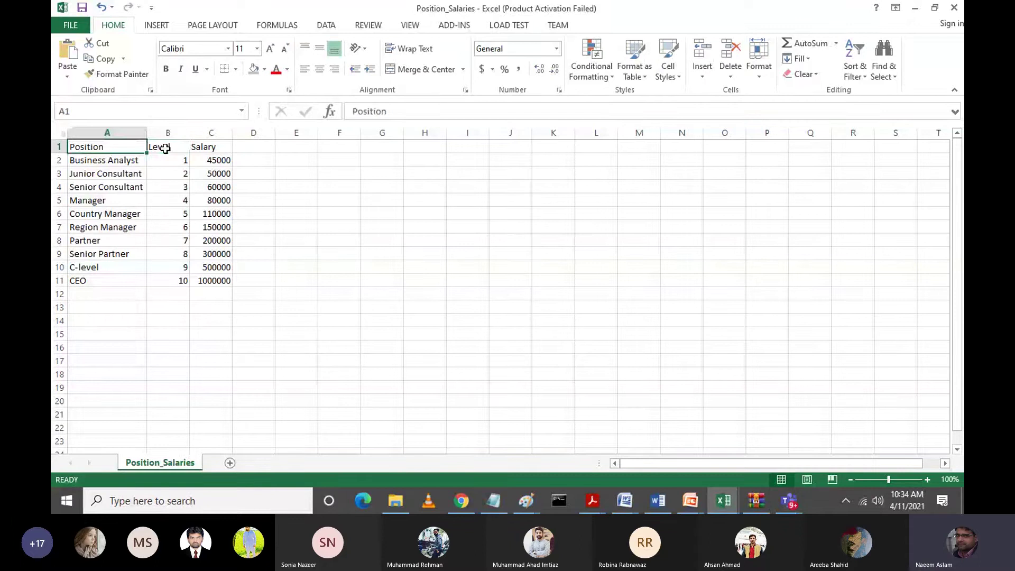
pyautogui.click(165, 148)
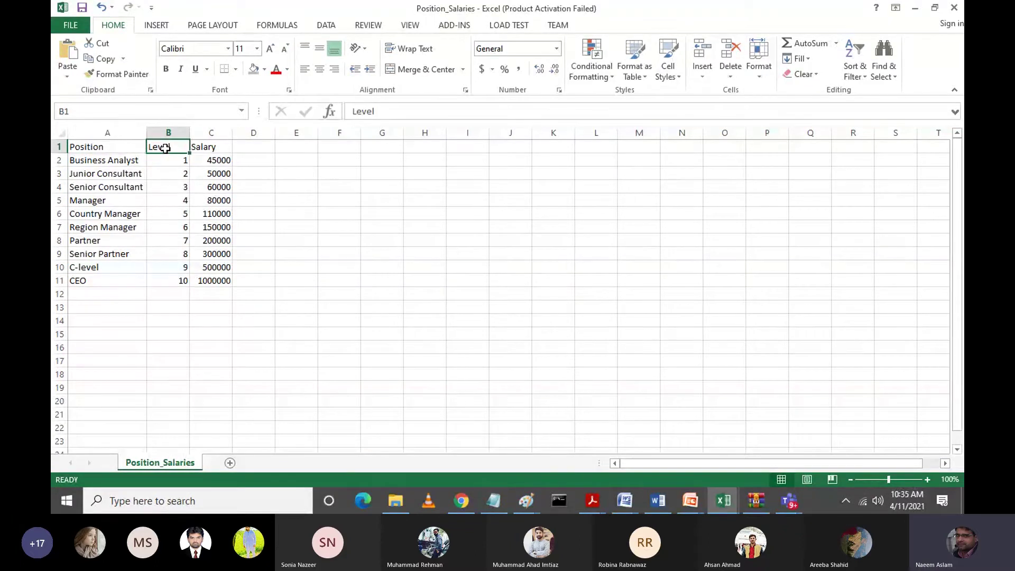
pyautogui.press('Left')
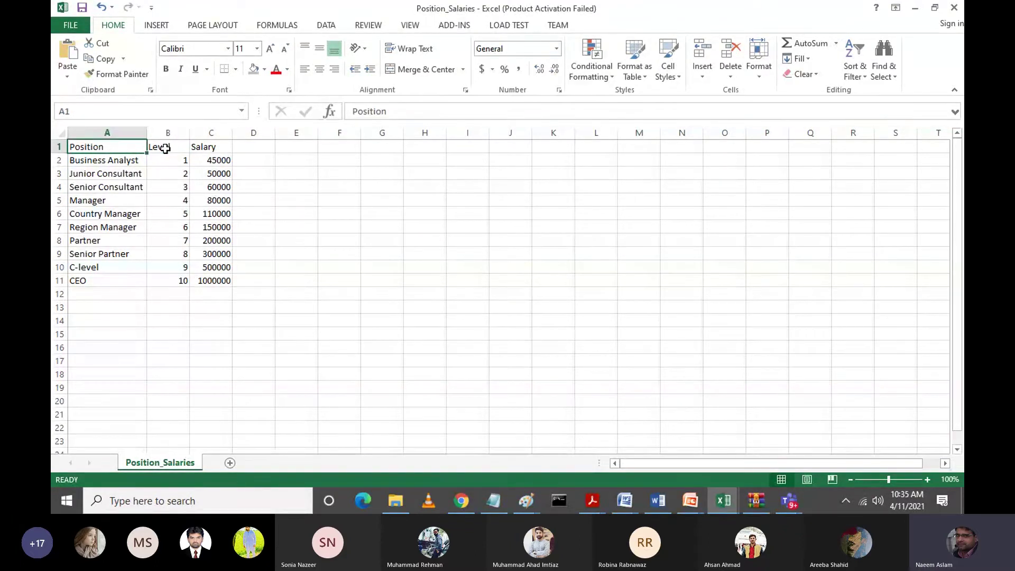
pyautogui.click(166, 149)
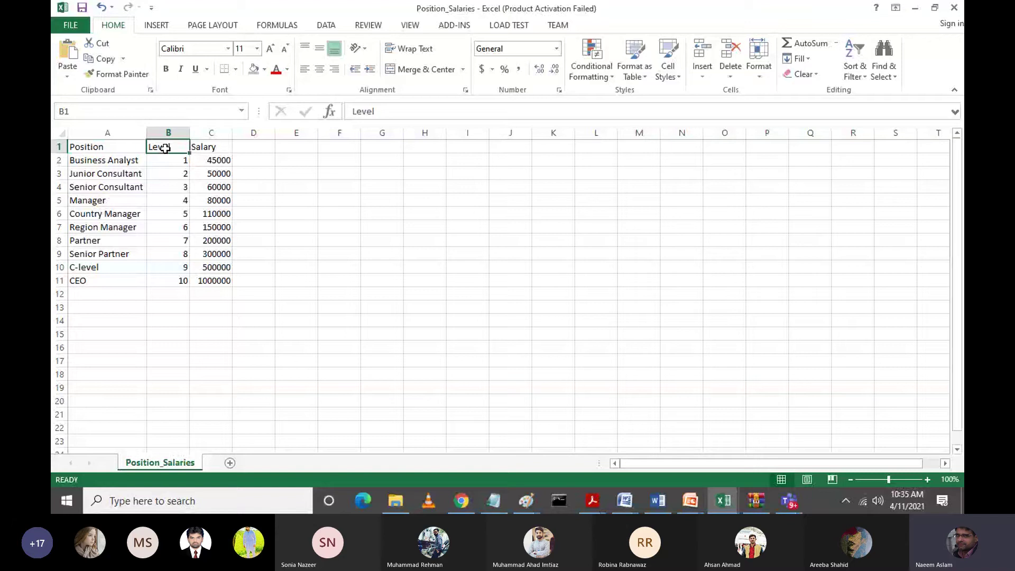
pyautogui.press('Left')
pyautogui.press('Down')
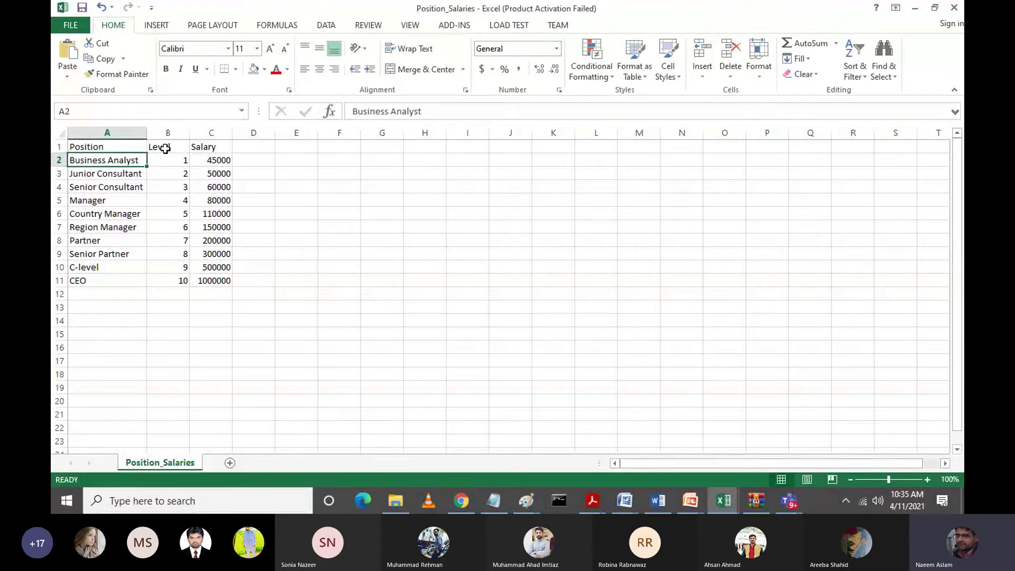
pyautogui.press('Right')
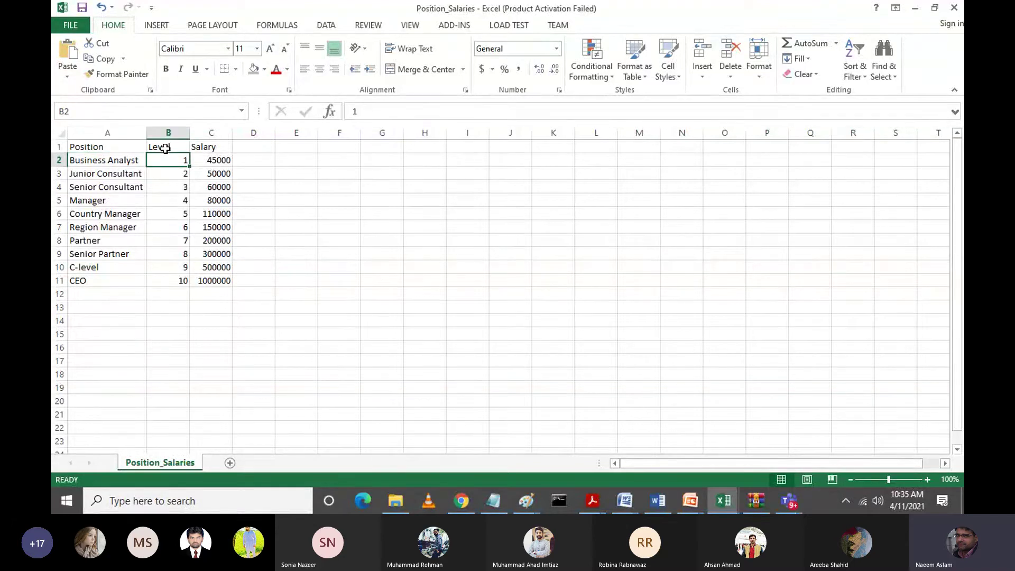
pyautogui.press('Left')
pyautogui.press('Down')
pyautogui.press('Right')
pyautogui.press('Down')
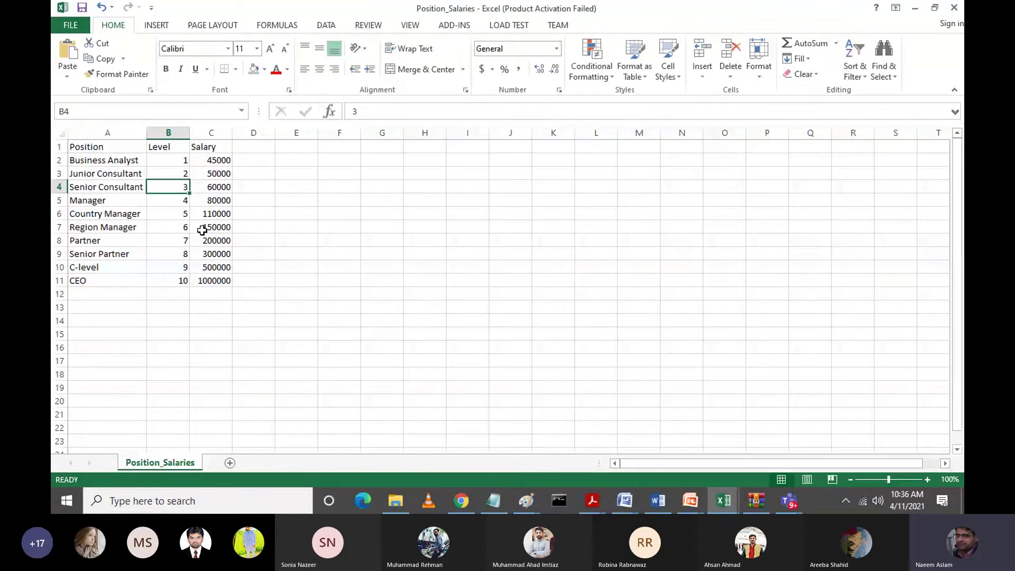
# Go through the Level column's entries row by row and return to its header in B1.
pyautogui.press('Down')
pyautogui.press('Down')
pyautogui.press('Down')
pyautogui.press('Down')
pyautogui.press('Down')
pyautogui.press('Down')
pyautogui.press('Down')
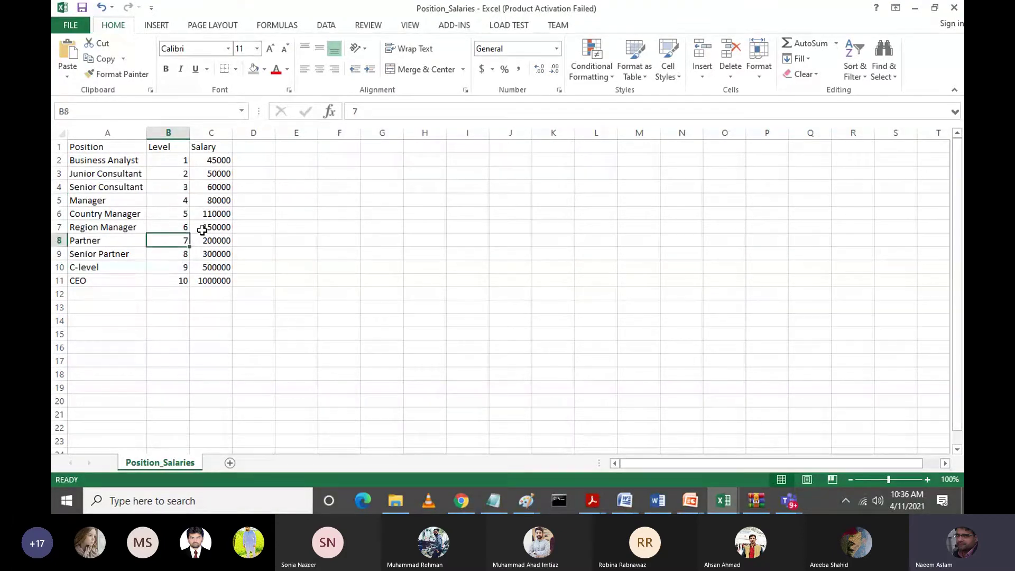
pyautogui.press('Up')
pyautogui.press('Up')
pyautogui.press('Up')
pyautogui.press('Up')
pyautogui.press('Up')
pyautogui.press('Up')
pyautogui.press('Up')
pyautogui.press('Up')
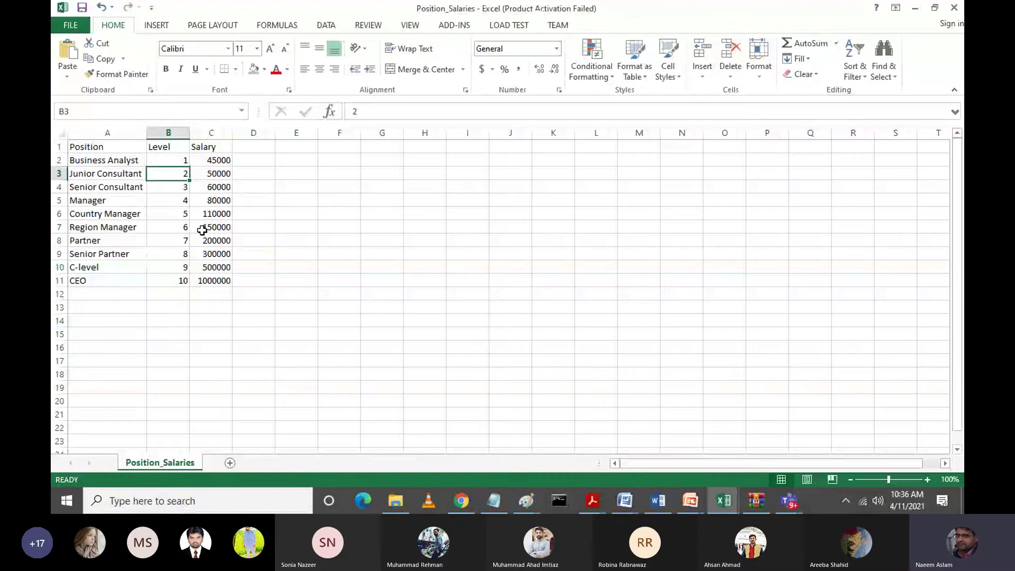
pyautogui.press('Up')
pyautogui.press('Up')
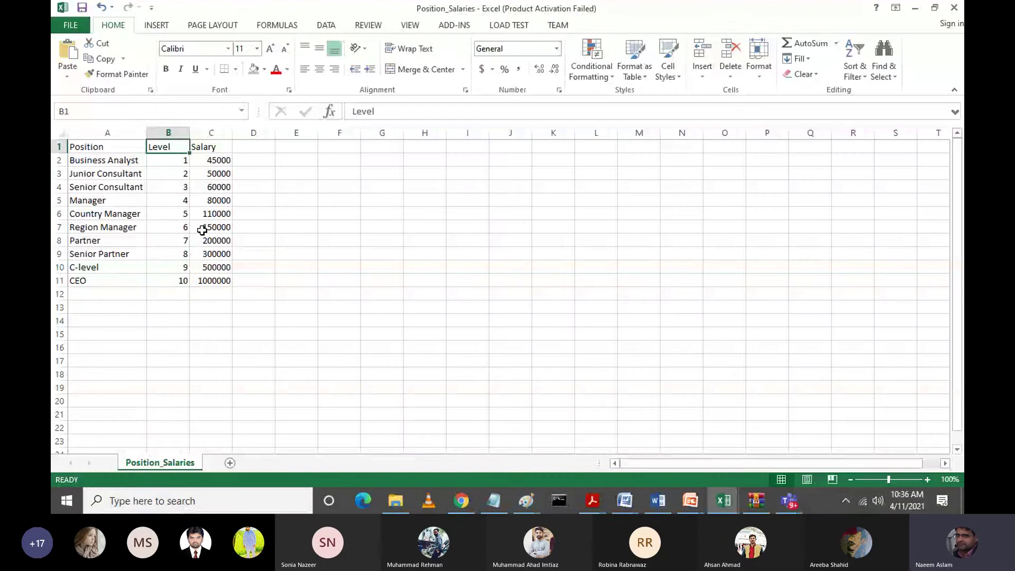
pyautogui.press('Down')
pyautogui.press('Down')
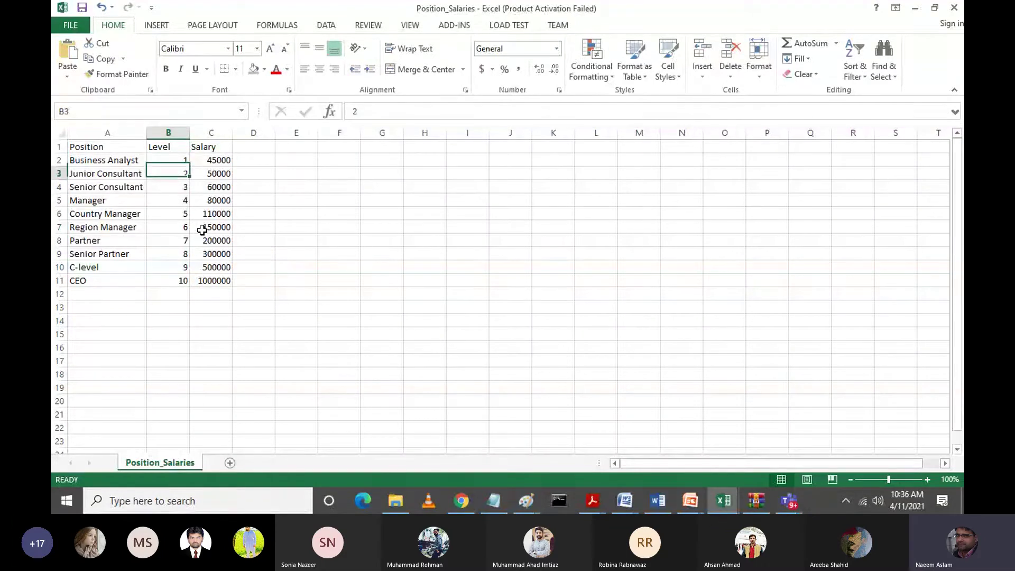
pyautogui.press('Down')
pyautogui.press('Down')
pyautogui.press('Down')
pyautogui.press('Down')
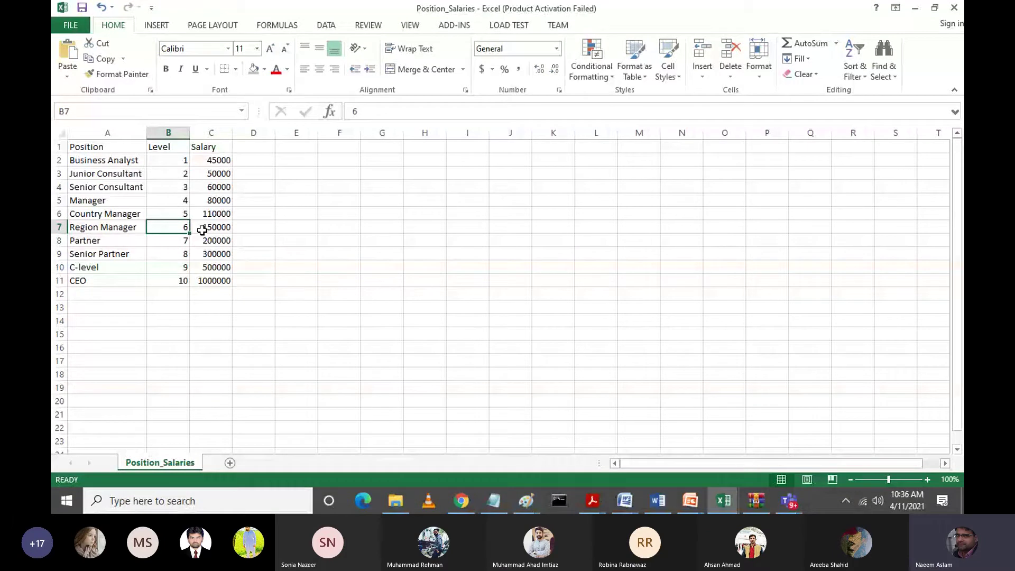
pyautogui.press('Up')
pyautogui.press('Up')
pyautogui.press('Up')
pyautogui.press('Up')
pyautogui.press('Up')
pyautogui.press('Up')
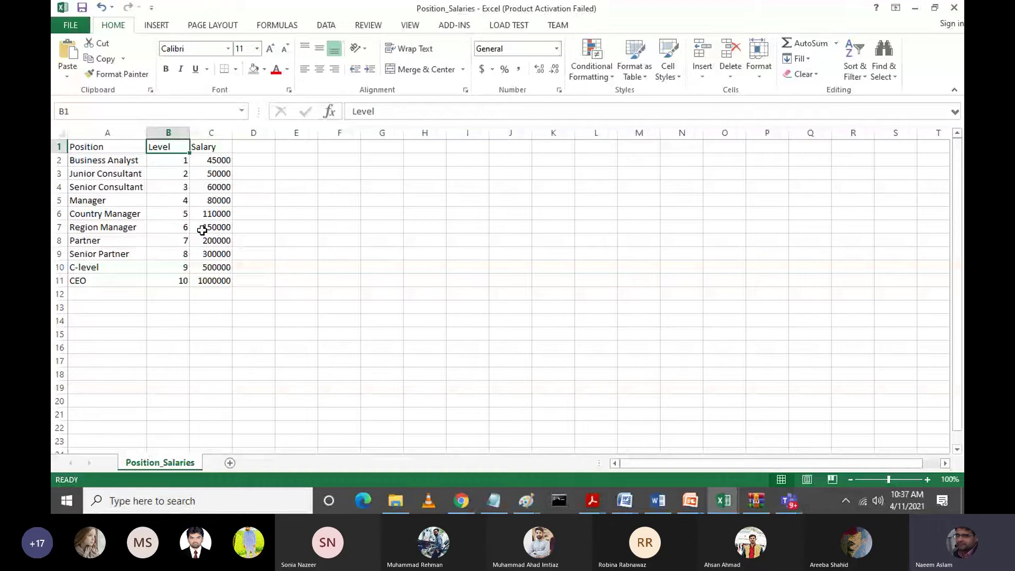
pyautogui.press('Down')
pyautogui.press('Down')
pyautogui.press('Down')
pyautogui.press('Down')
pyautogui.press('Down')
pyautogui.press('Up')
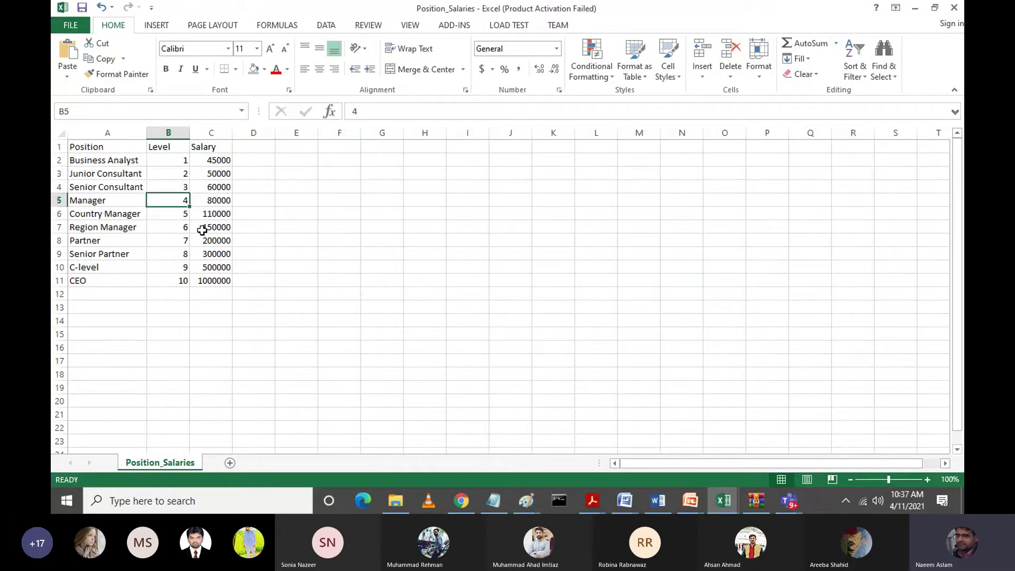
pyautogui.press('Up')
pyautogui.press('Up')
pyautogui.press('Up')
pyautogui.press('Up')
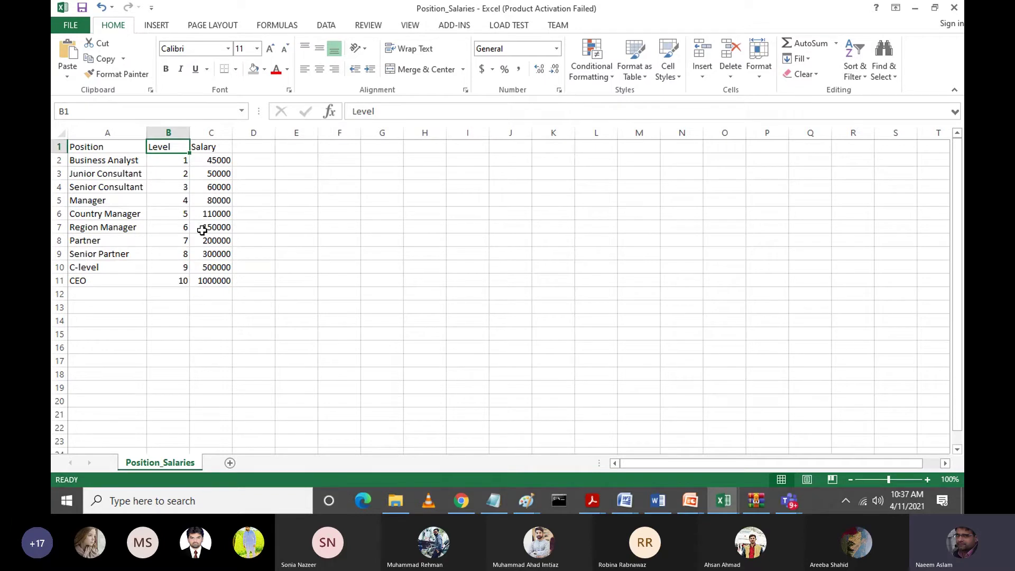
# Insert a scatter chart with smooth lines and markers from the Level and Salary data in B1:C11.
pyautogui.hotkey('shift', 'Right')
pyautogui.hotkey('shift', 'Down')
pyautogui.hotkey('shift', 'Down')
pyautogui.hotkey('shift', 'Down')
pyautogui.hotkey('shift', 'Down')
pyautogui.hotkey('shift', 'Down')
pyautogui.hotkey('shift', 'Down')
pyautogui.hotkey('shift', 'Down')
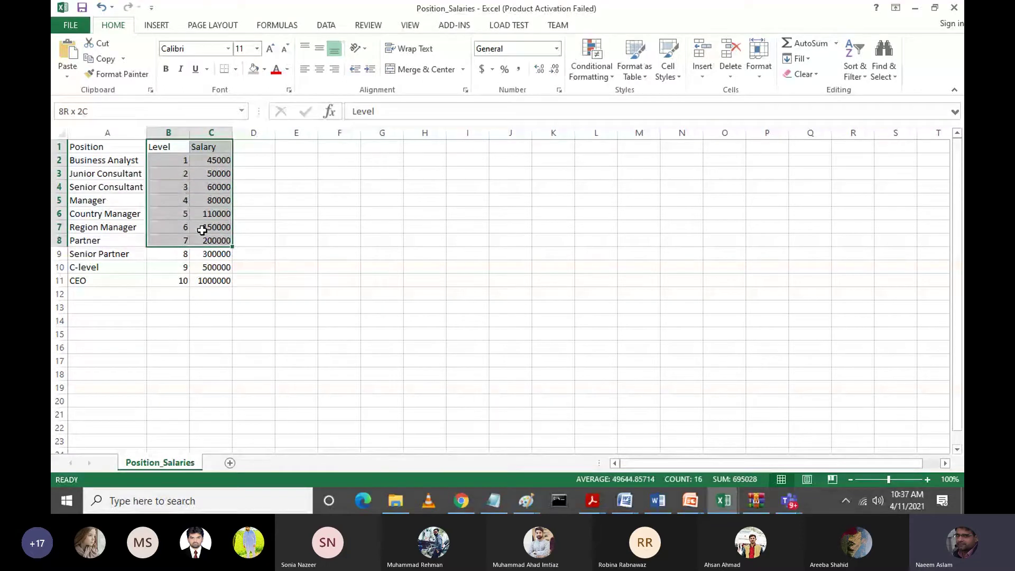
pyautogui.hotkey('shift', 'Down')
pyautogui.hotkey('shift', 'Down')
pyautogui.hotkey('shift', 'Down')
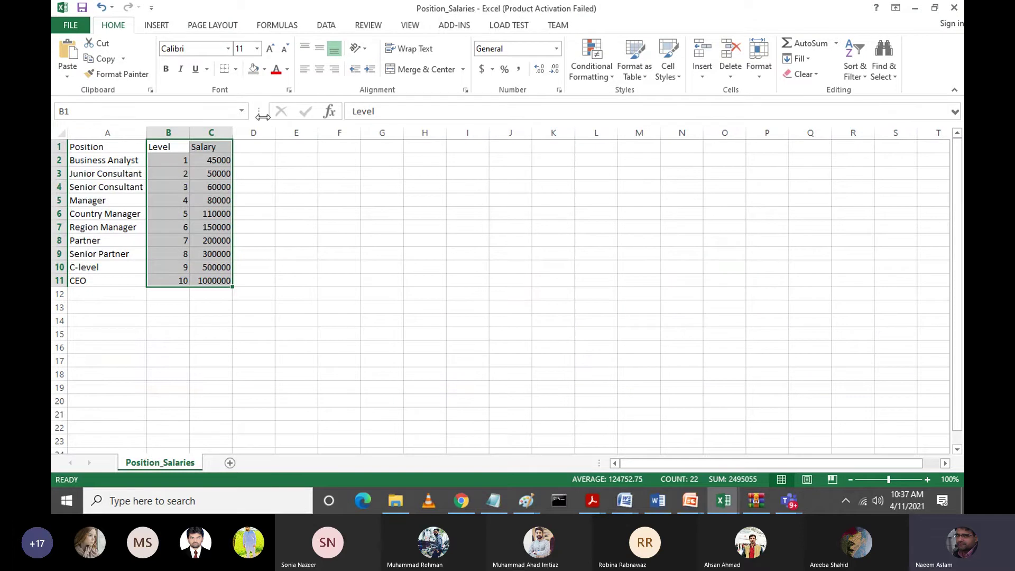
pyautogui.click(156, 25)
pyautogui.click(498, 74)
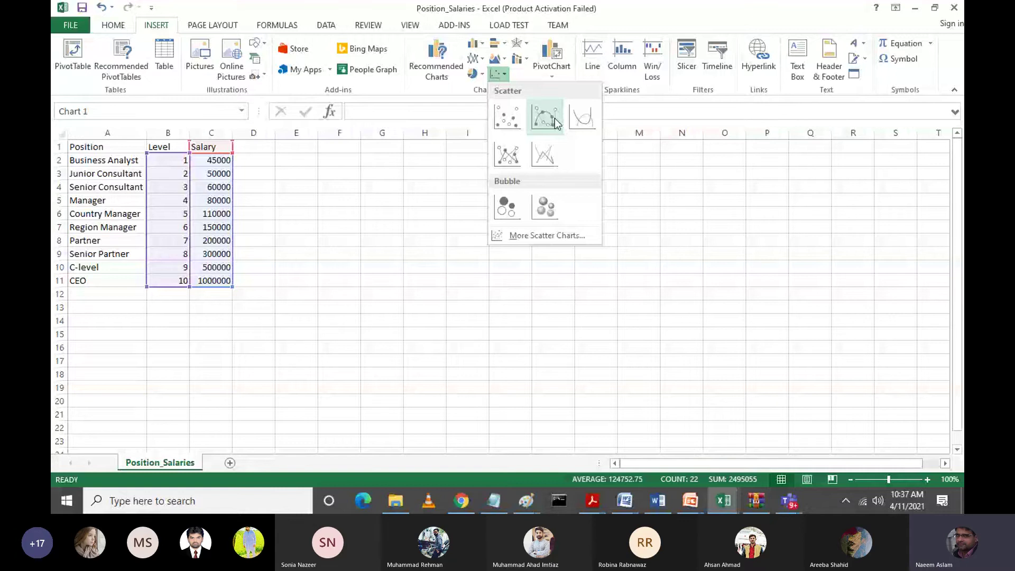
pyautogui.click(554, 119)
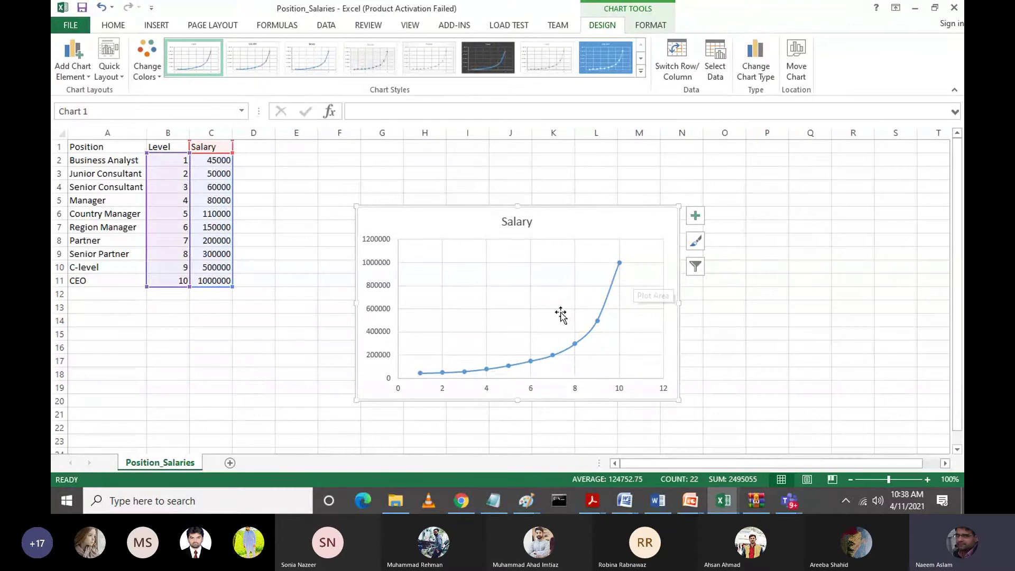
# Review the plotted curve against its source data by highlighting the entire Level and Salary columns in turn.
pyautogui.moveTo(491, 373)
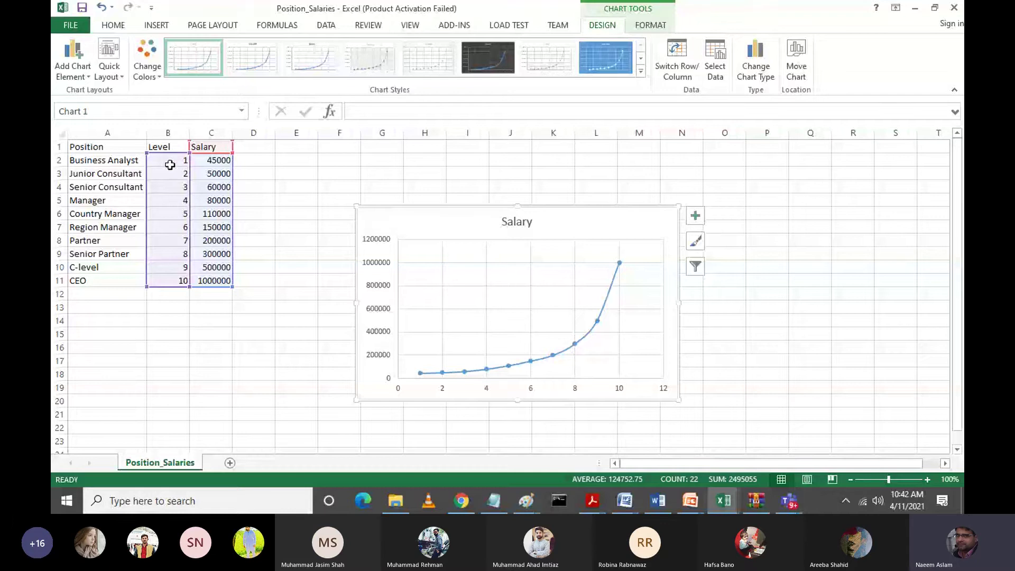
pyautogui.click(167, 132)
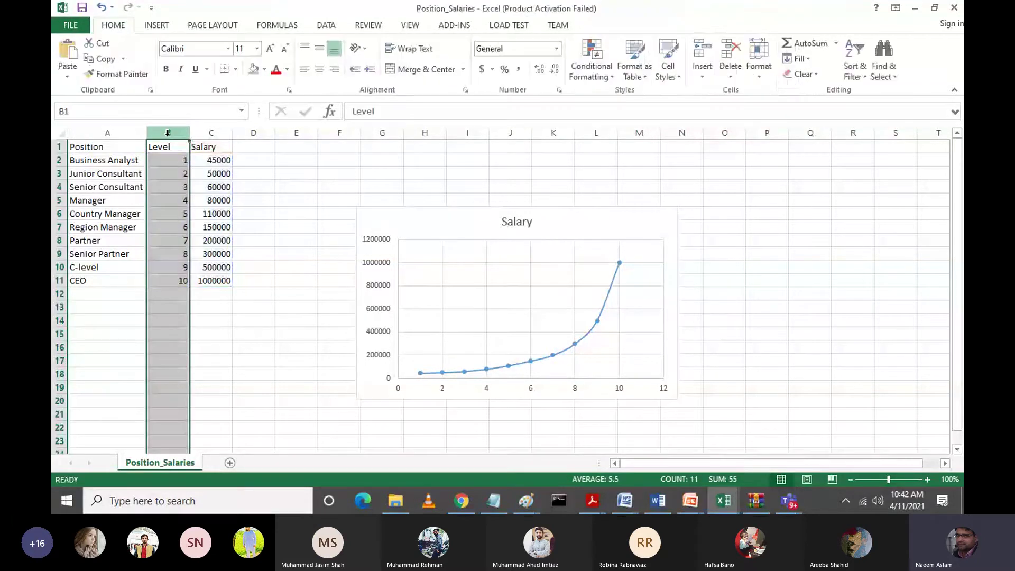
pyautogui.click(209, 133)
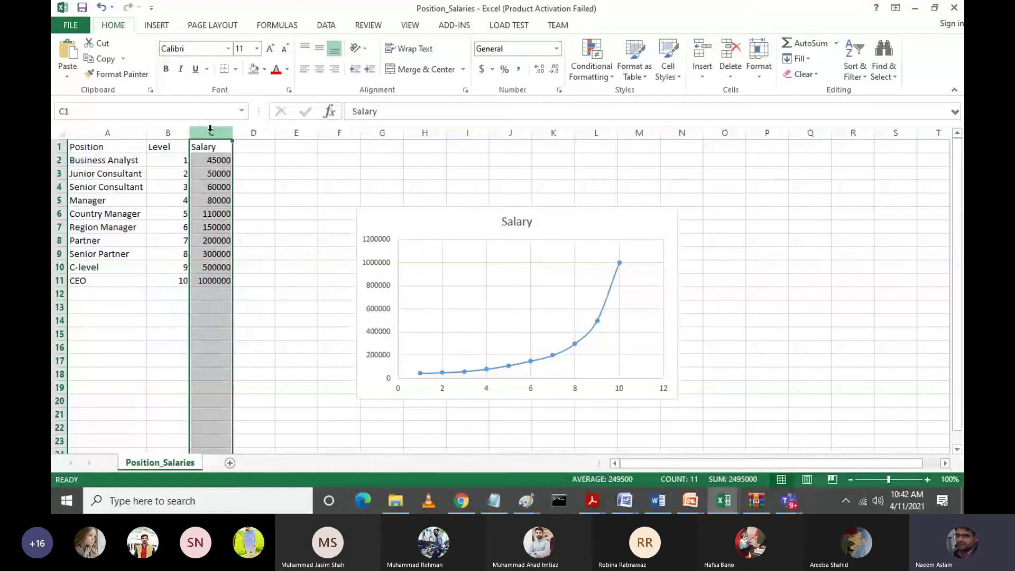
pyautogui.click(178, 132)
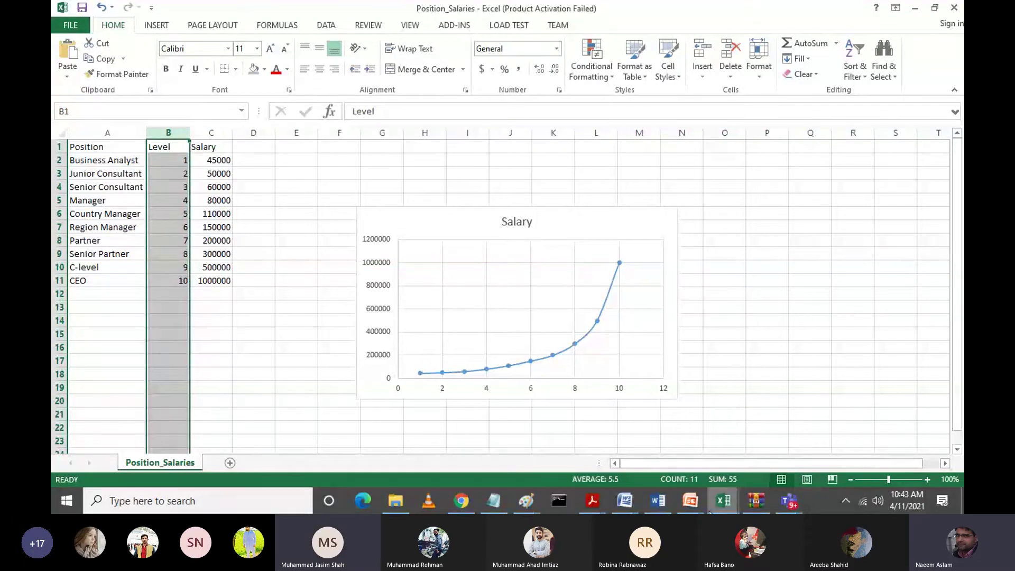
# Switch to the PowerPoint slide show on polynomial regression.
pyautogui.moveTo(690, 504)
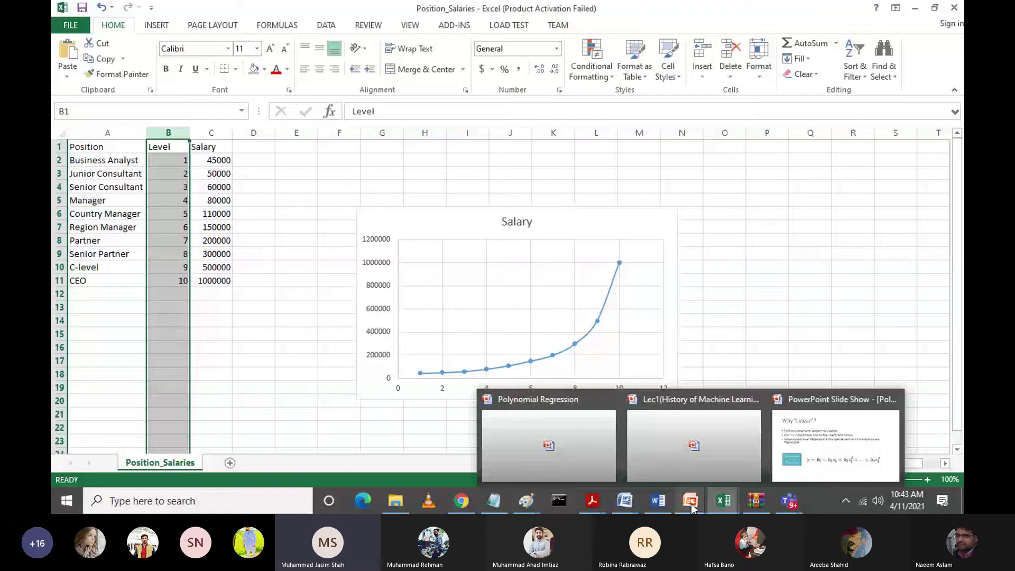